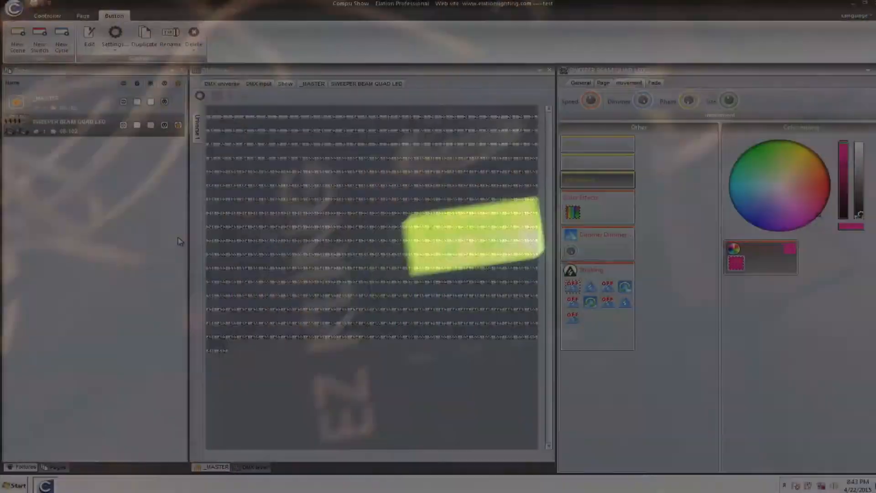
Step: Switch to the Mac desktop, search for "led" and launch LEDMaster
key("ctrl+Left")
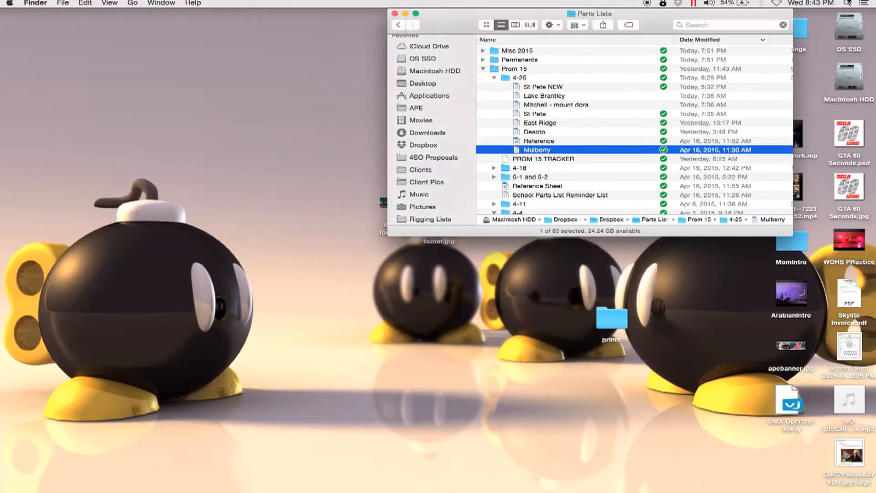
left_click(847, 3)
type("led")
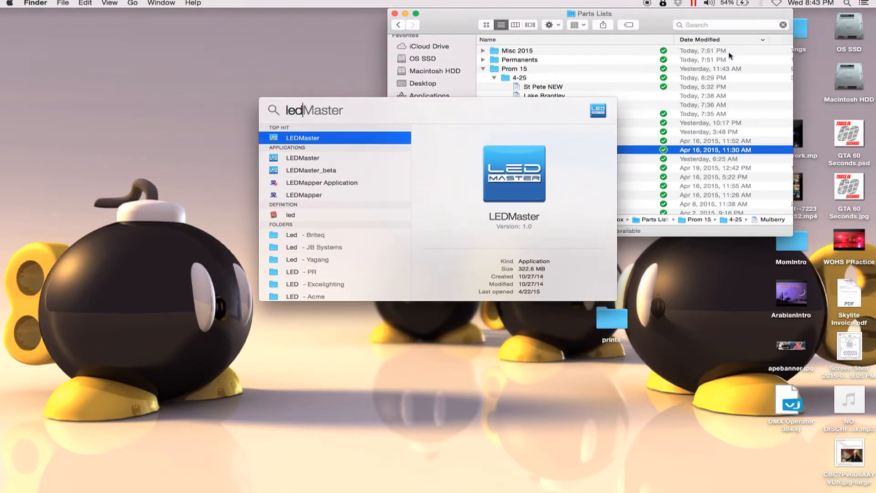
left_click(395, 138)
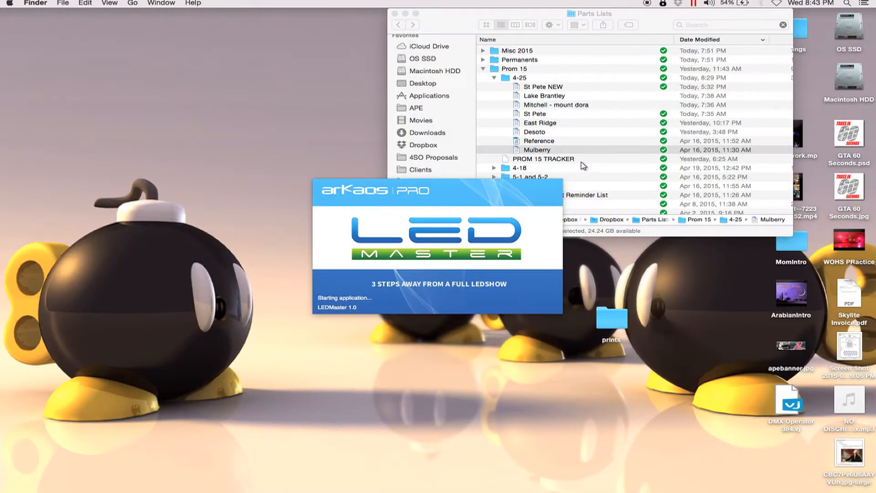
Step: Switch to Compu Show and show the DMX input in the DMX level view
key("ctrl+Right")
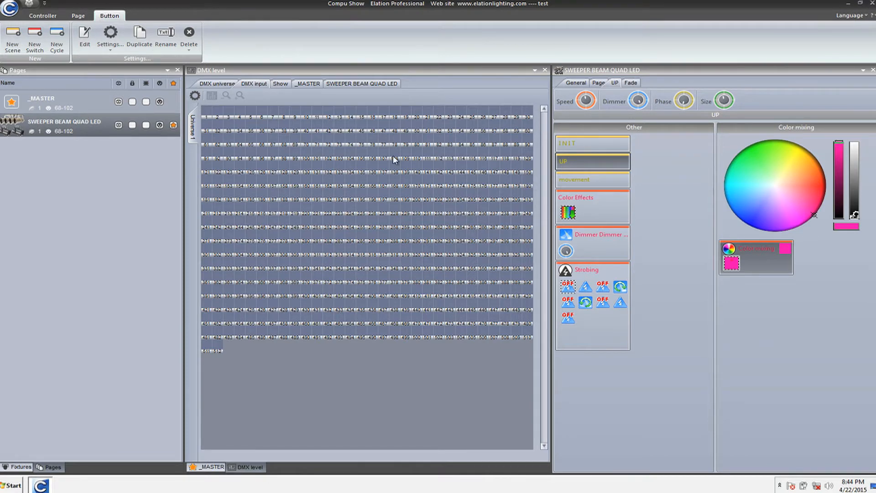
left_click(226, 86)
left_click(258, 88)
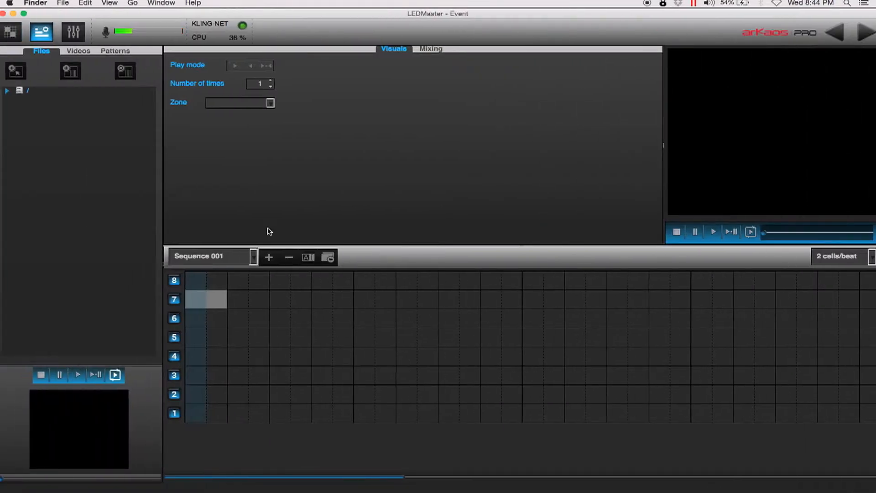
Step: Switch to LEDMaster, enter LED mapping mode and select the connected Elation 8x1 device
left_click(106, 119)
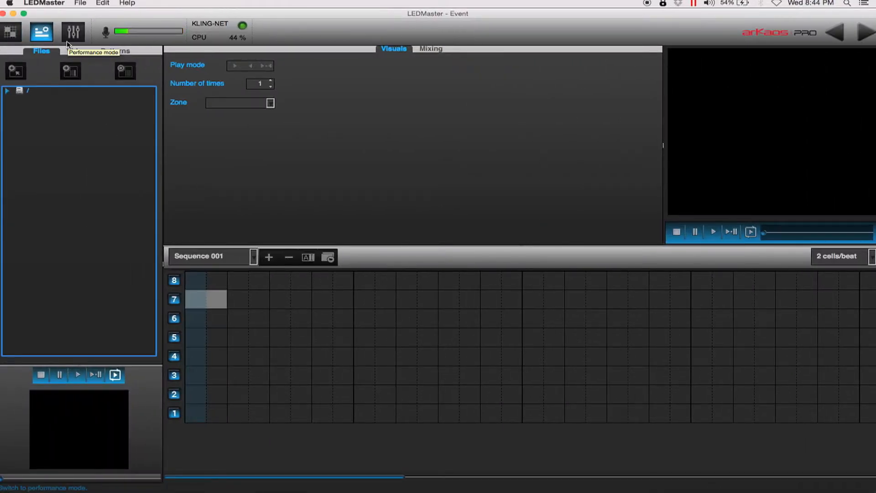
left_click(13, 32)
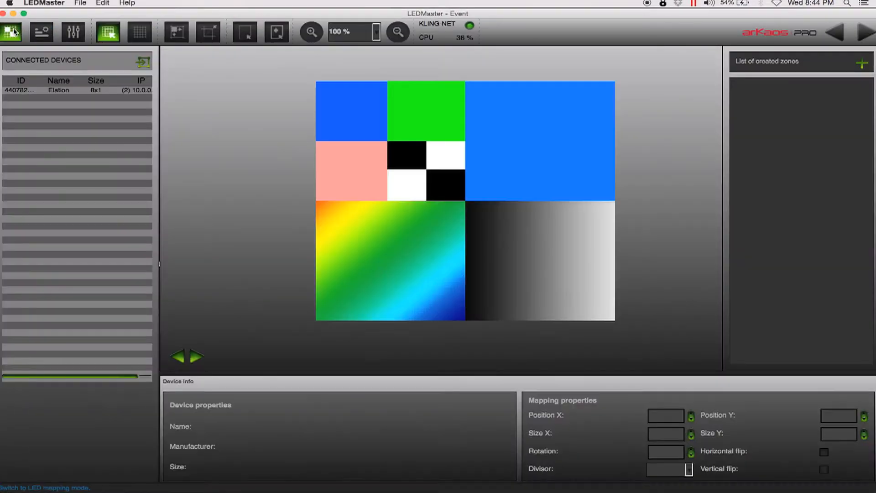
left_click(89, 97)
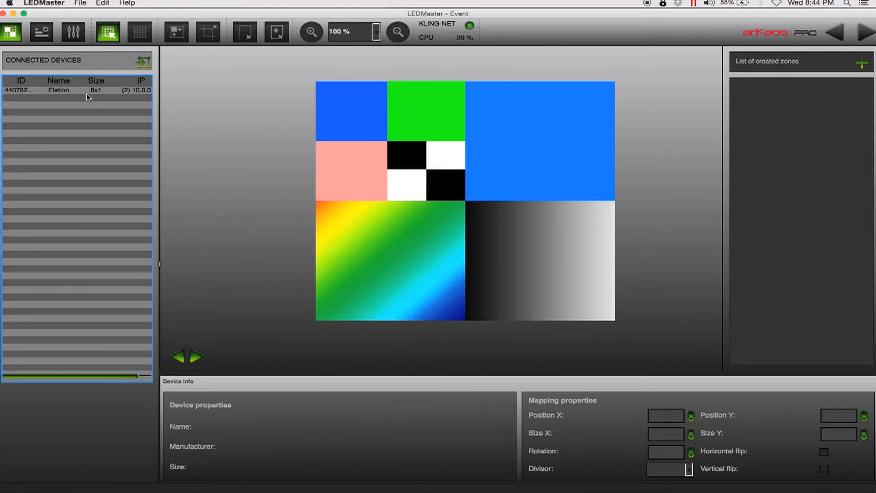
left_click(88, 91)
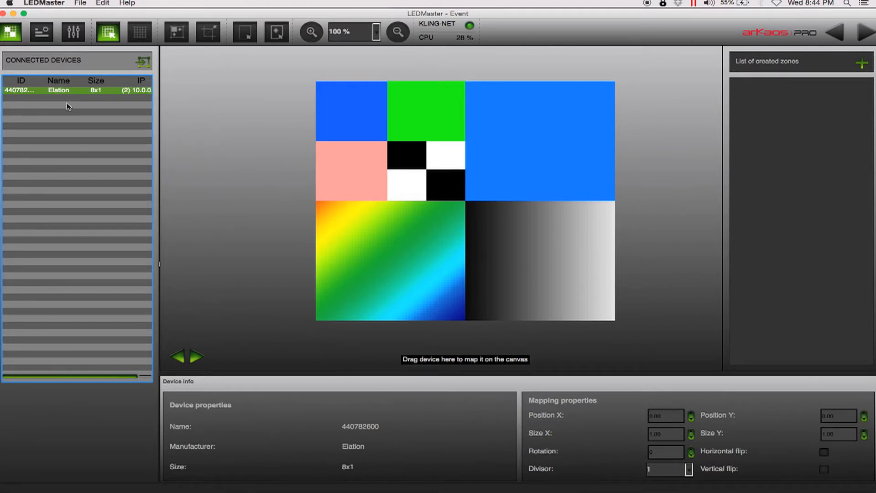
Step: Map the Elation device near the canvas's upper edge and stretch it across nearly the full width, about 66 in Size X
left_click_drag(63, 92, 342, 102)
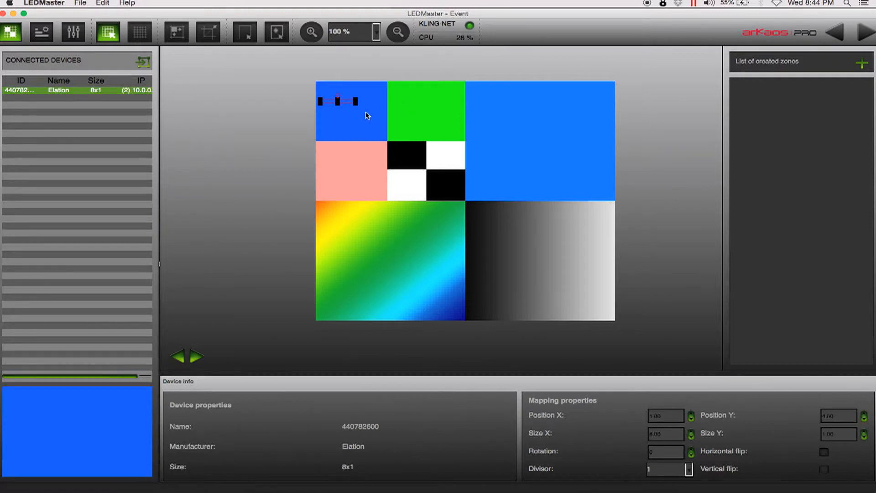
left_click_drag(356, 101, 611, 103)
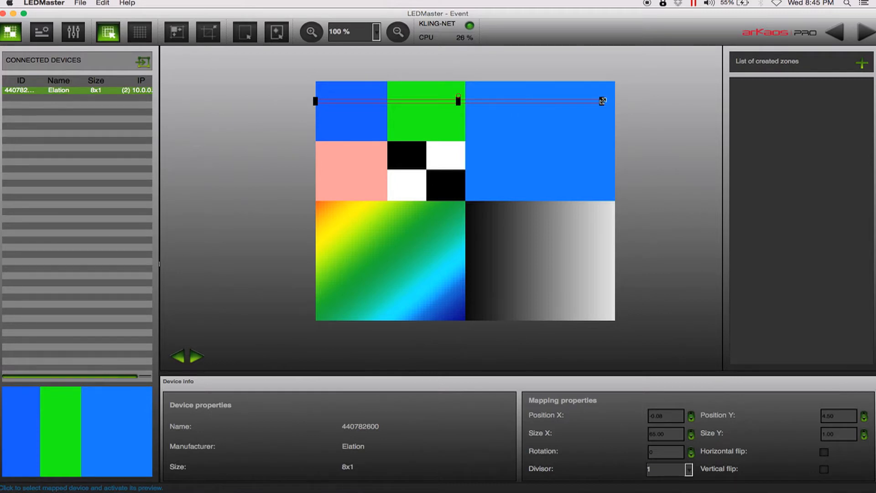
left_click_drag(602, 101, 611, 101)
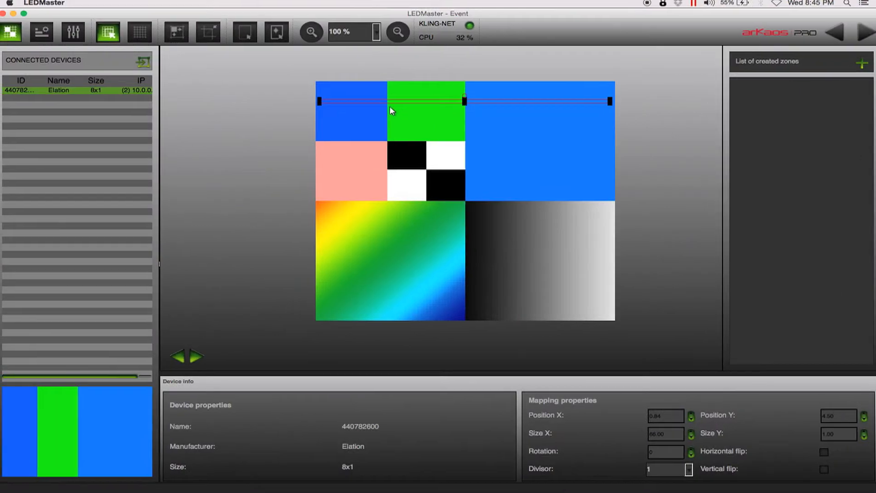
Step: Move the mapped device over the rainbow and grey gradients and back near the canvas's upper edge, to about Y 5.5
left_click_drag(393, 101, 401, 222)
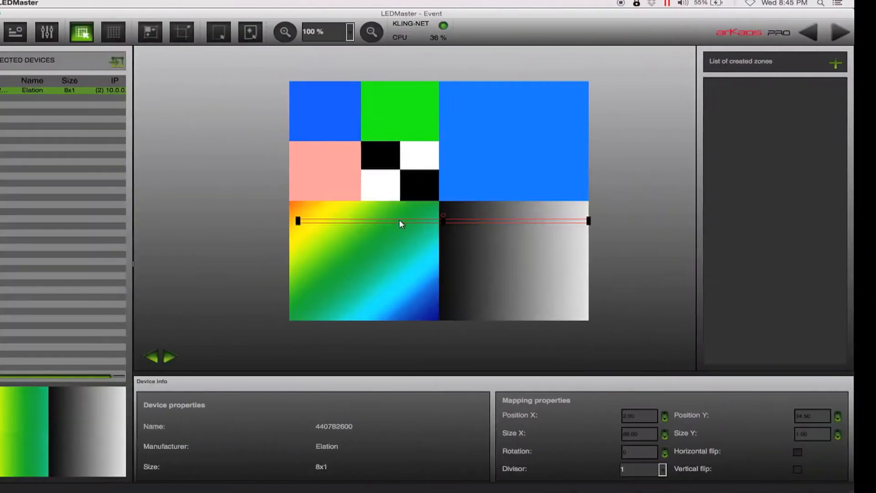
left_click_drag(392, 223, 391, 106)
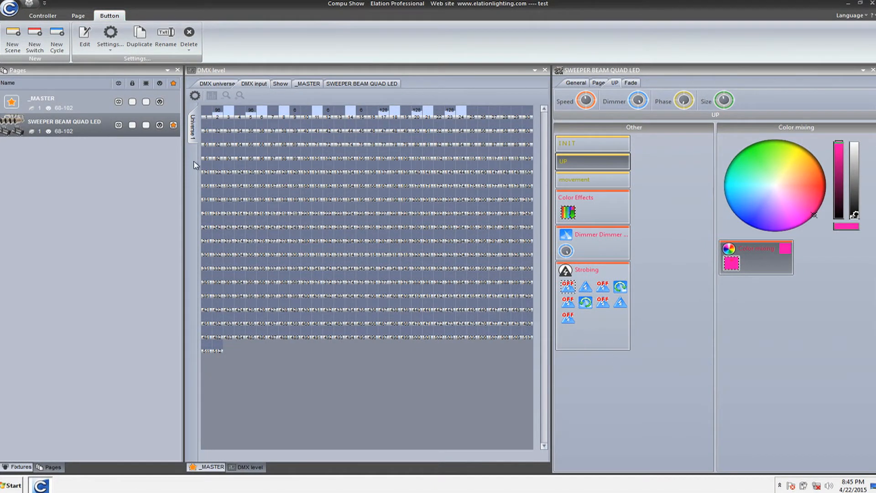
Step: In Compu Show, create an empty switch named "KlingNet In" for the SWEEPER BEAM QUAD LED and open its DMX input settings for editing
left_click(34, 47)
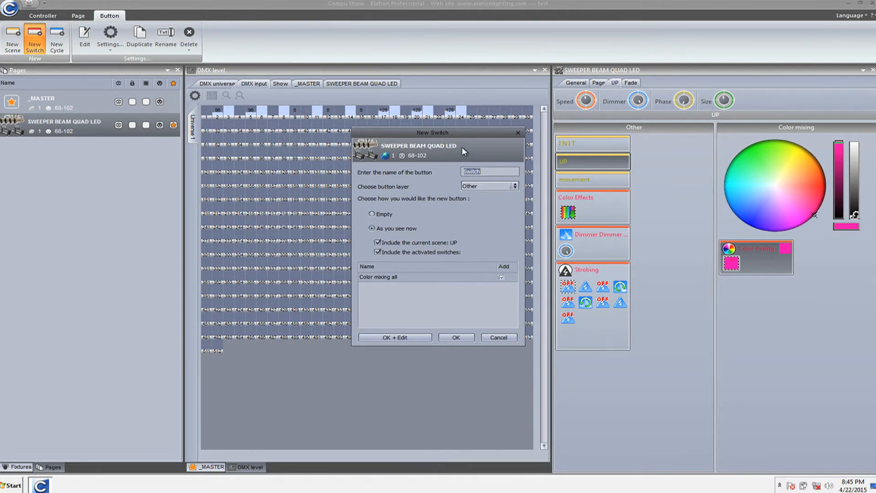
left_click(390, 216)
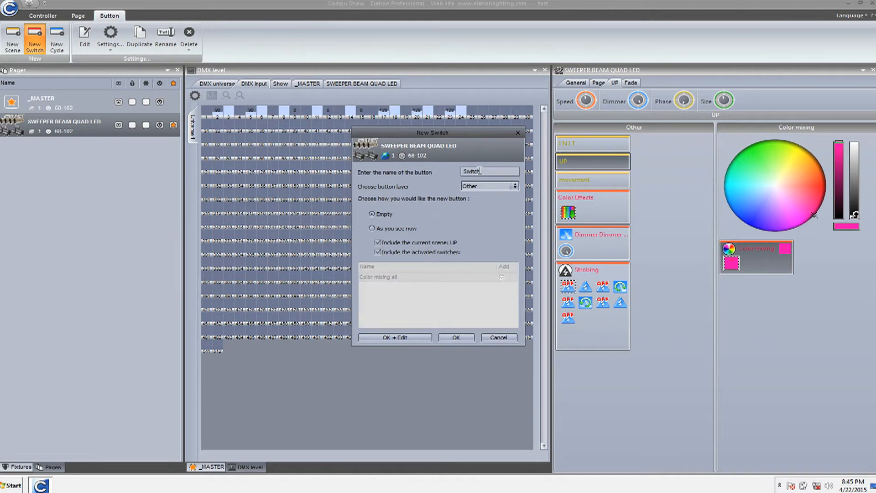
type("KL")
left_click(395, 338)
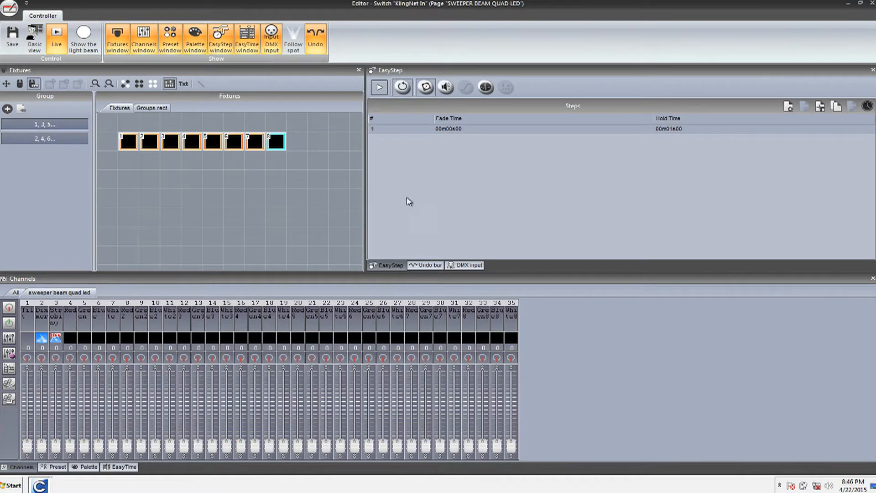
left_click(459, 265)
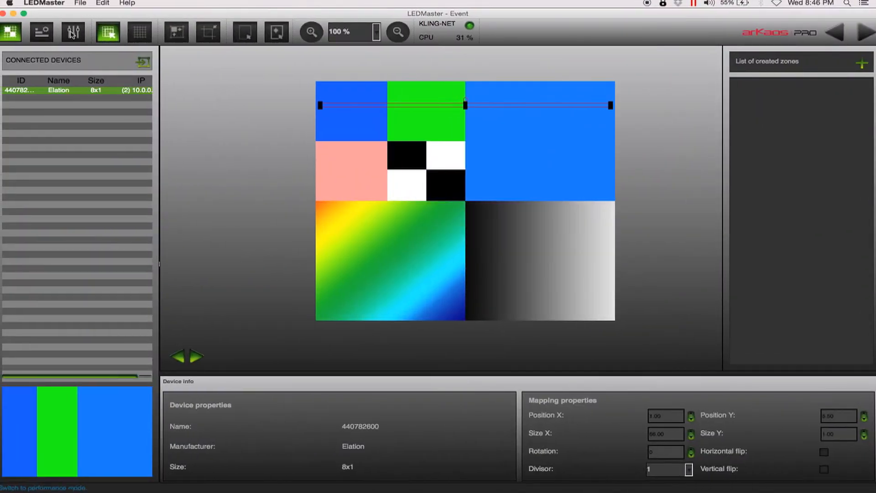
Step: Switch LEDMaster to programming mode and check the list of saved sequences
left_click(47, 36)
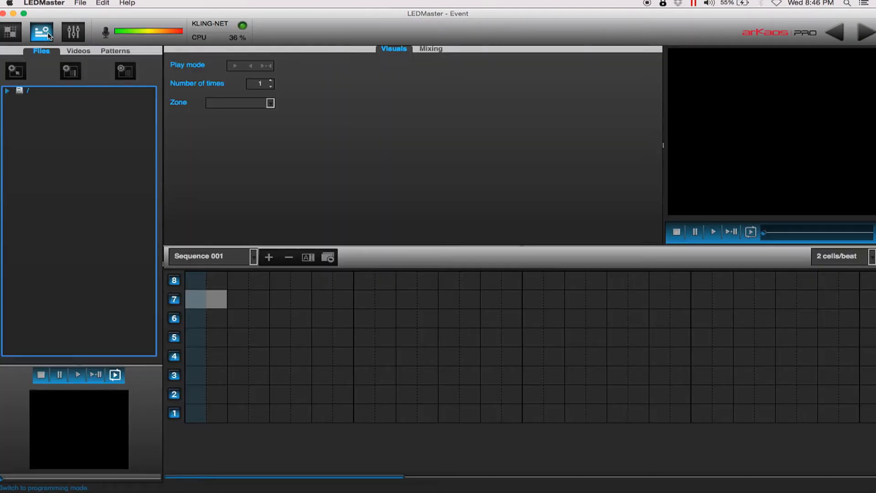
left_click(240, 264)
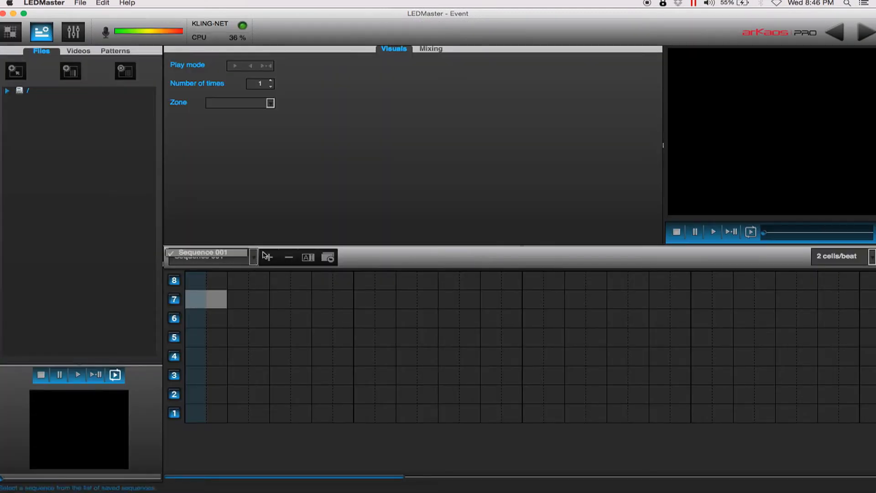
left_click(266, 257)
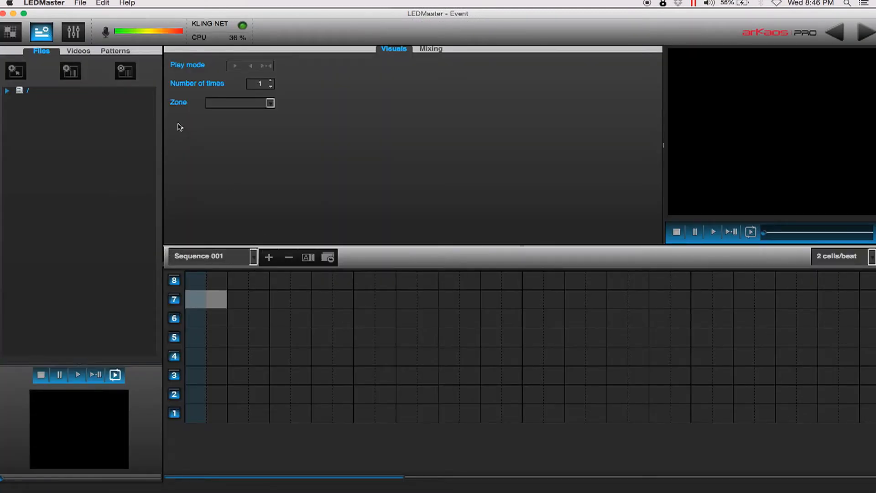
Step: Look through the built-in content by selecting the Audio Spectrum Up Down pattern and previewing the 009_eye.mov video
left_click(106, 52)
left_click(66, 96)
left_click(27, 141)
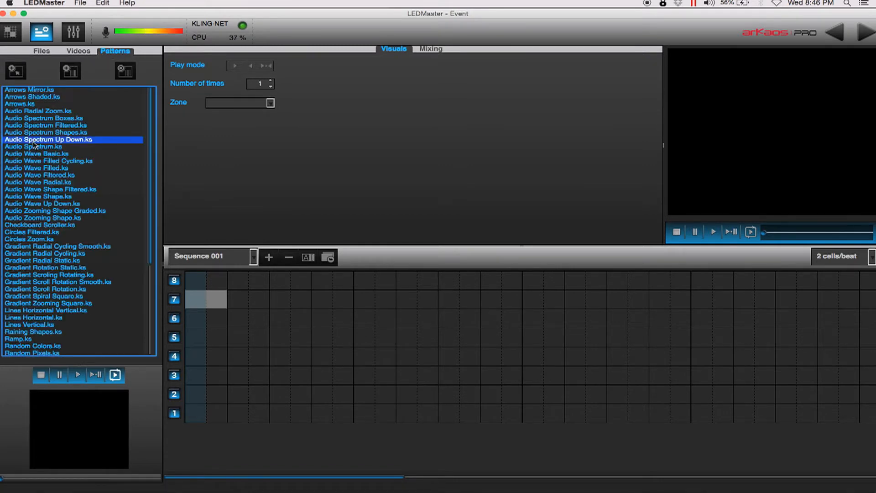
left_click(75, 52)
left_click(69, 154)
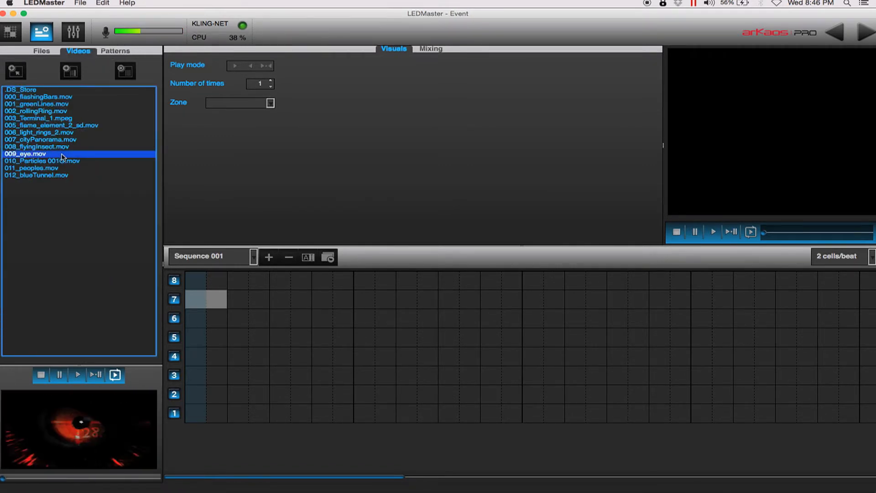
Step: Preview various built-in patterns, including Text Scroller, Spin Counter Down, Random Squares and Lines Horizontal
left_click(122, 52)
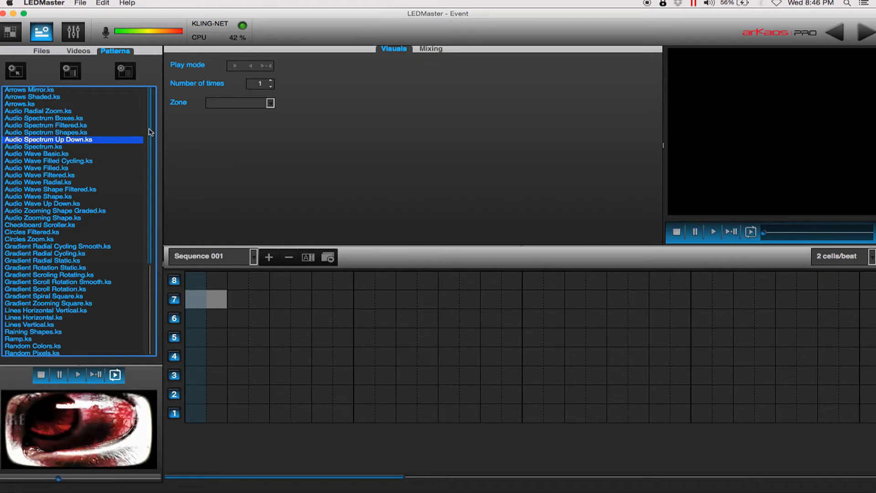
scroll(91, 206, "down", 6)
left_click(79, 275)
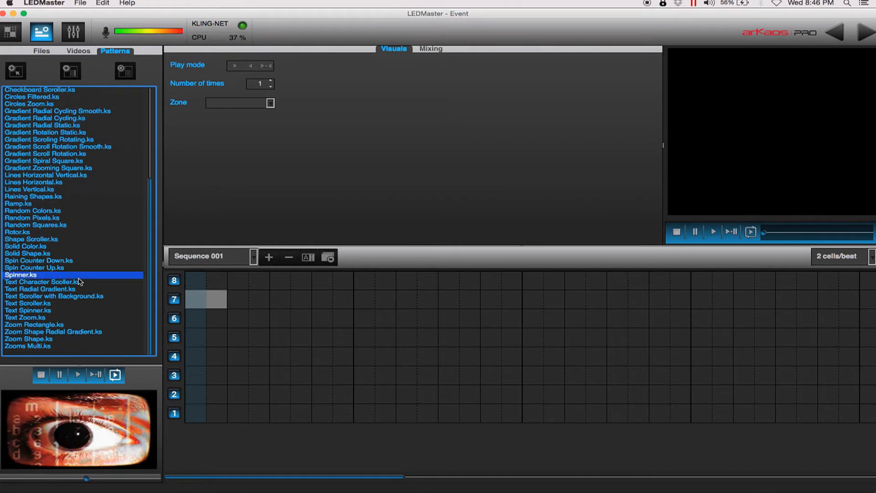
left_click(73, 296)
left_click(60, 303)
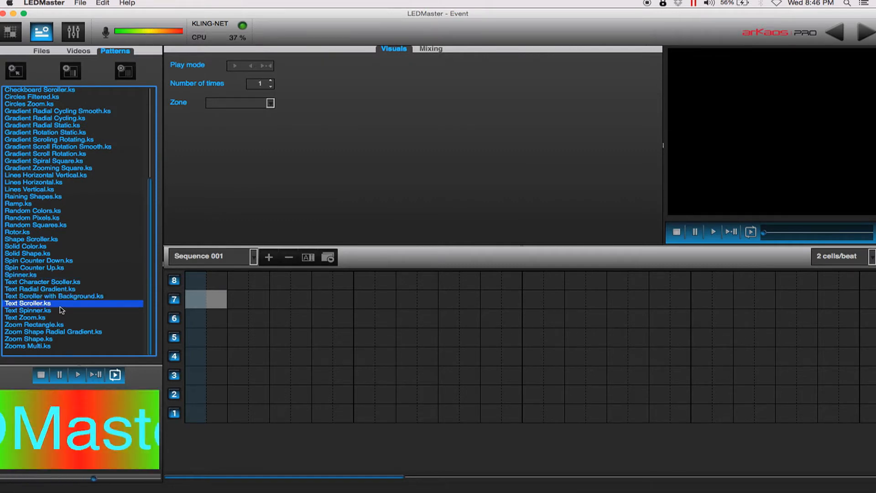
left_click(60, 318)
left_click(60, 261)
left_click(63, 219)
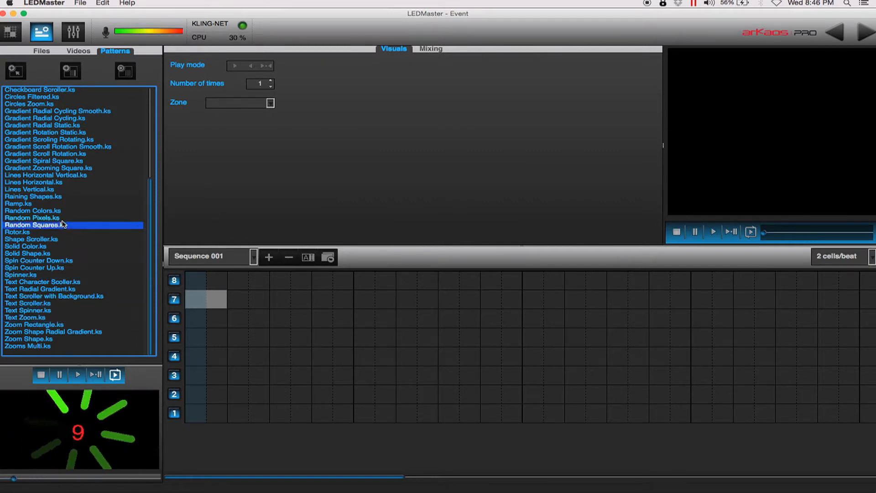
left_click(60, 232)
left_click(58, 226)
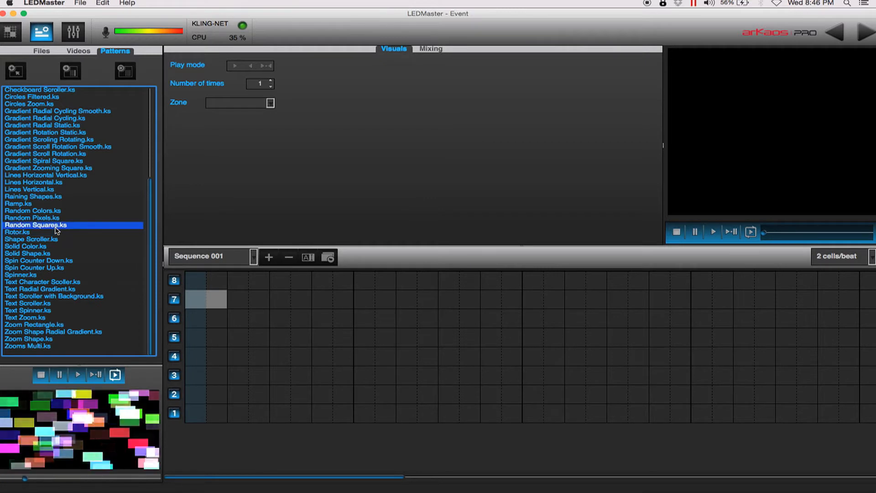
left_click(50, 211)
left_click(40, 197)
left_click(41, 183)
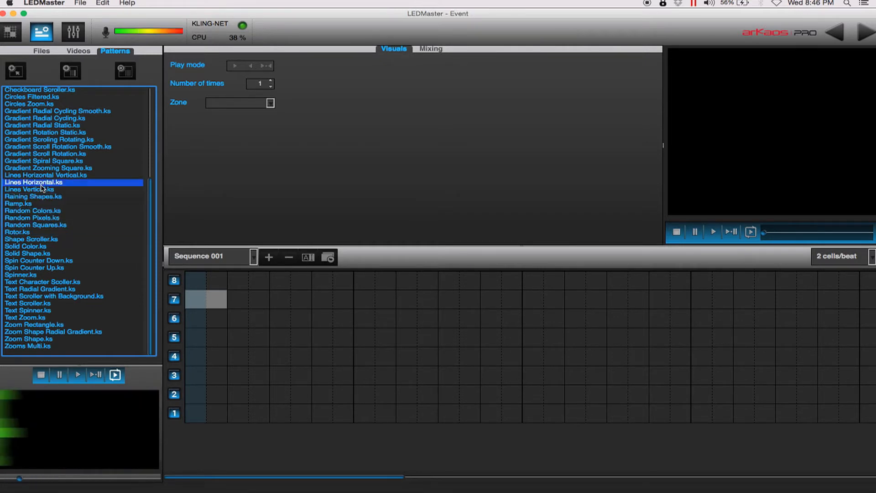
Step: Place the Gradient Zooming Square pattern in the first cells of row 7 and set its Color #1 to blue
left_click(43, 169)
left_click_drag(43, 169, 191, 304)
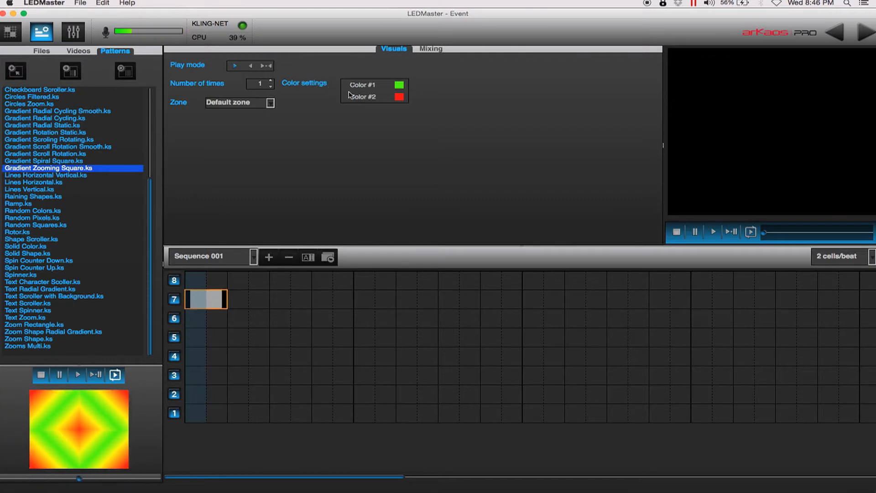
left_click(399, 96)
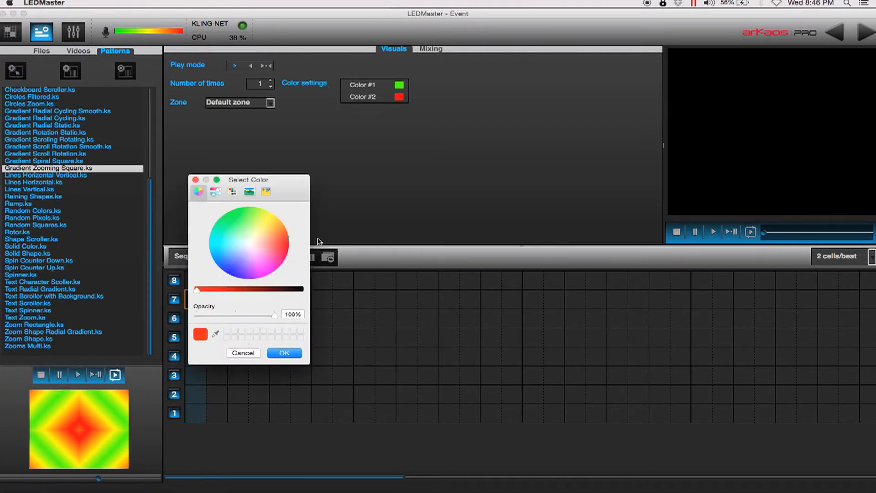
left_click(281, 353)
left_click(401, 86)
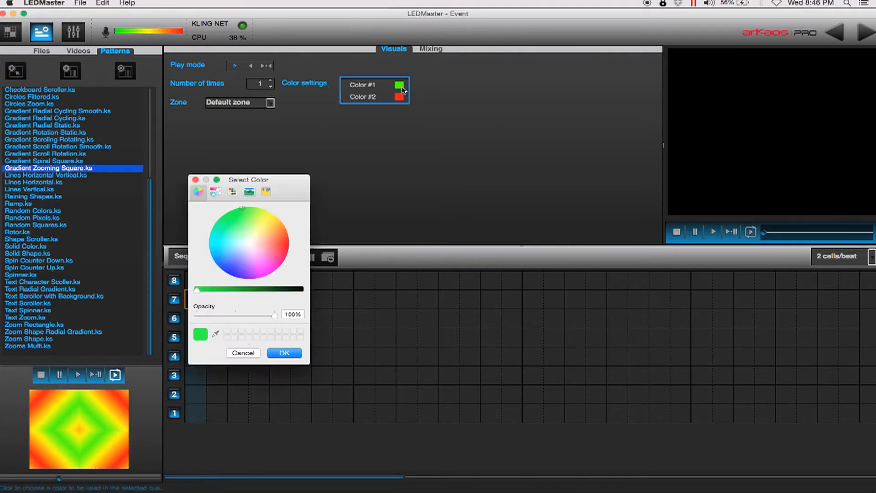
left_click_drag(233, 240, 221, 270)
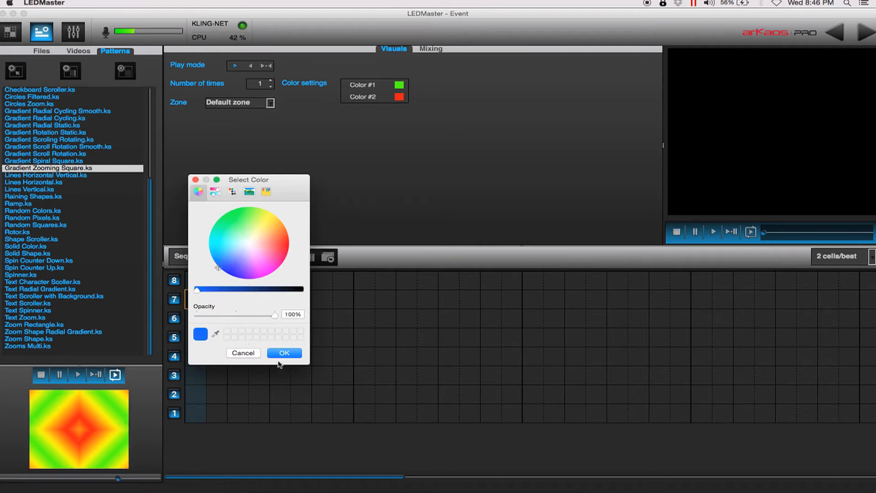
left_click(279, 355)
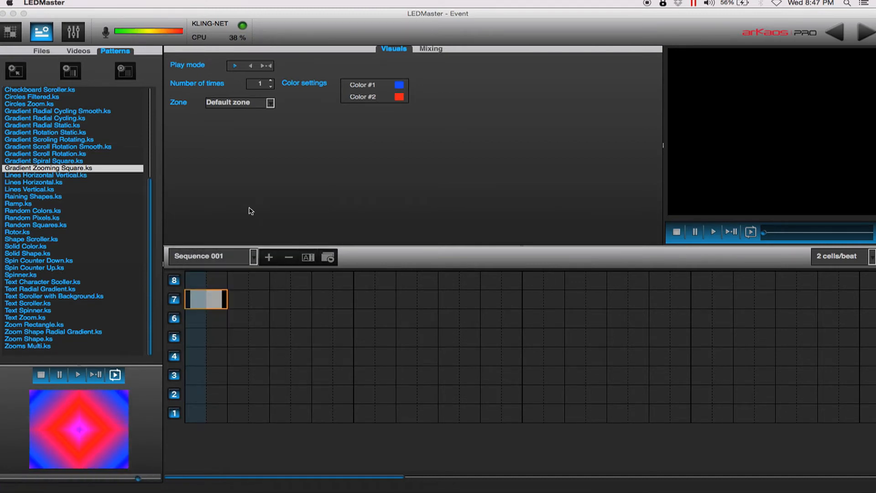
Step: Add Sequence 002 and place the Gradient Radial Cycling Smooth pattern in the first two cells of row 8
left_click(268, 257)
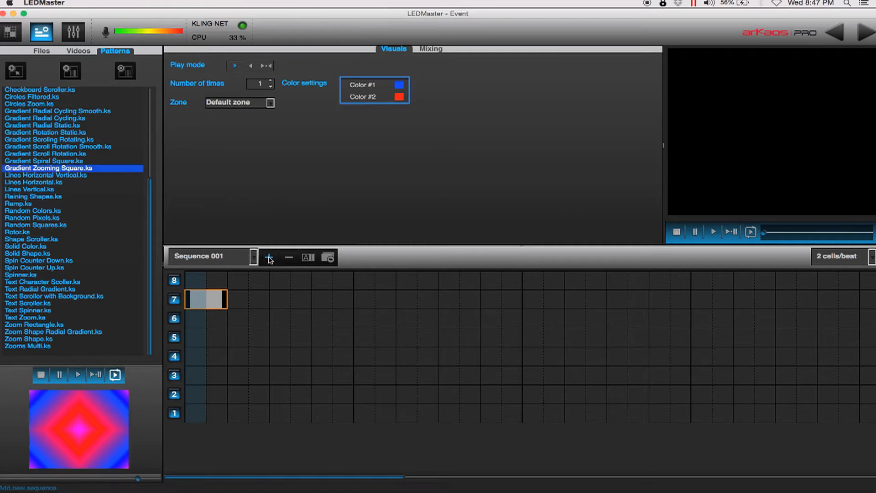
left_click(346, 258)
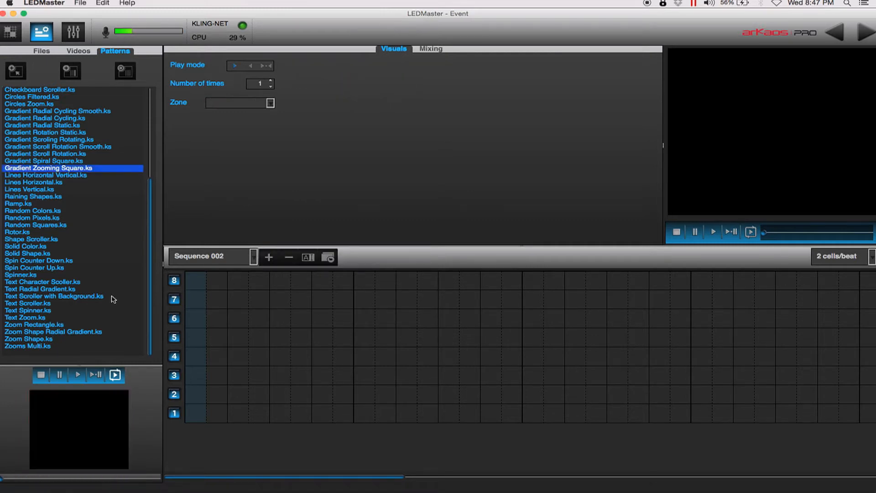
left_click(28, 303)
left_click(69, 168)
left_click(57, 125)
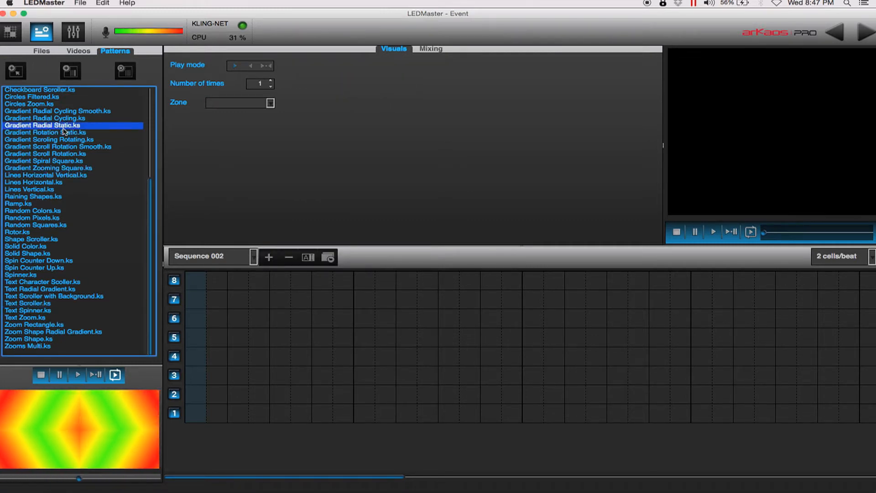
left_click(52, 119)
left_click(48, 112)
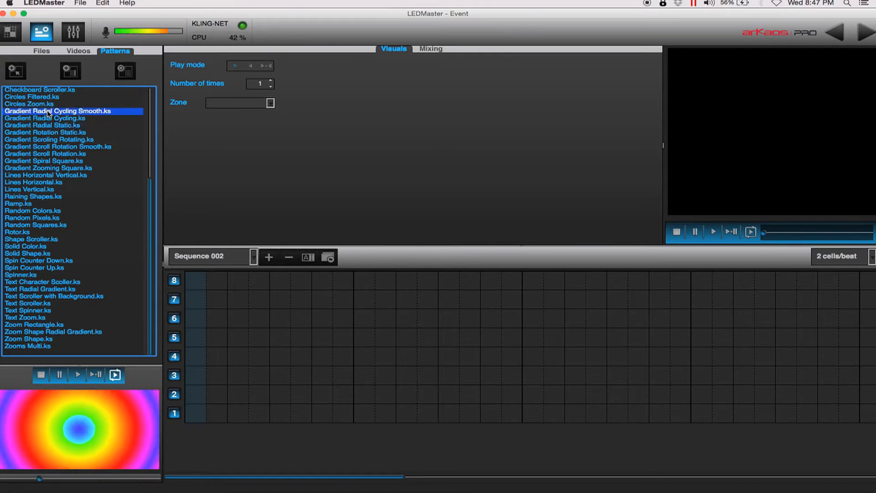
scroll(47, 114, "up", 1)
left_click_drag(48, 115, 199, 282)
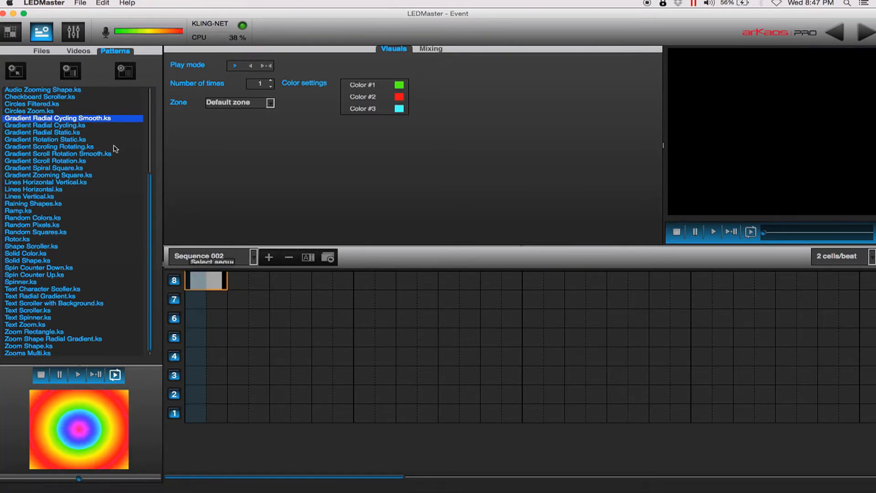
Step: In performance mode, load the radial gradient sequence from page 1 into deck B and move the crossfader fully to deck A
left_click(73, 33)
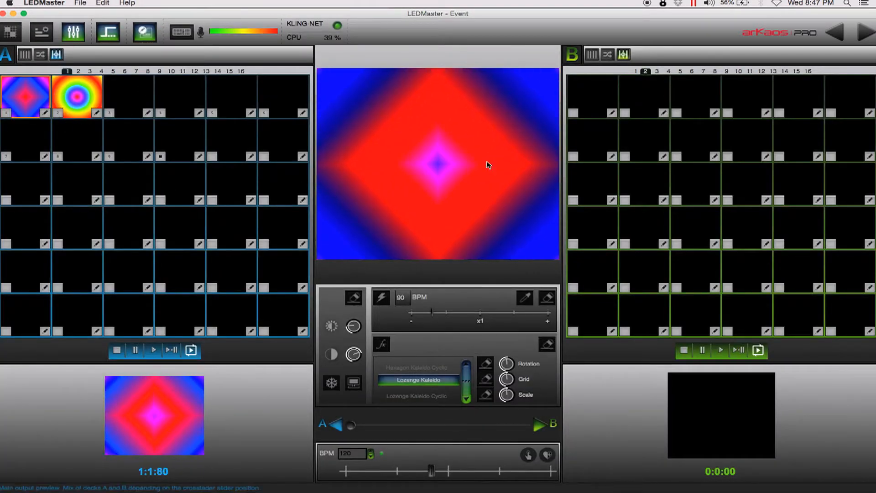
left_click(636, 71)
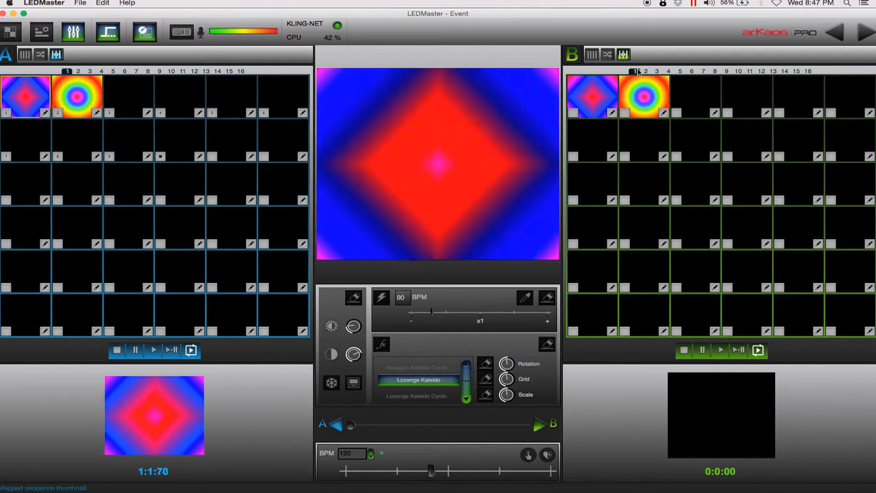
left_click(644, 87)
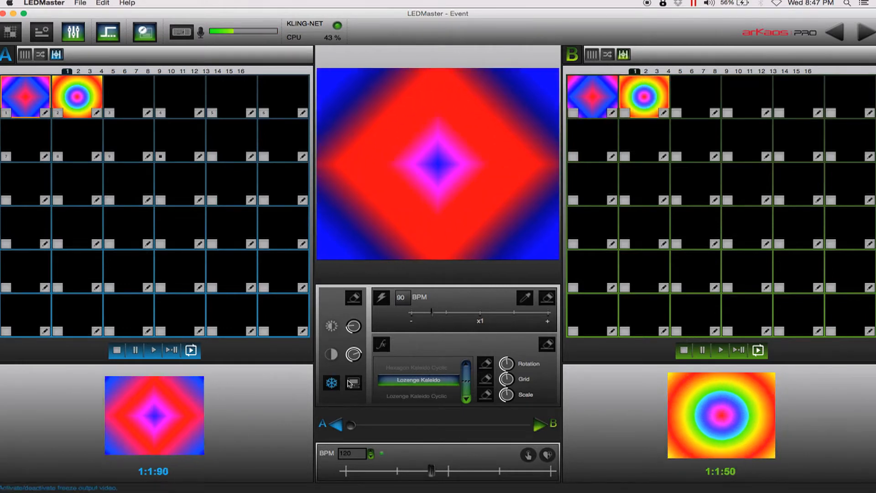
left_click_drag(351, 425, 316, 424)
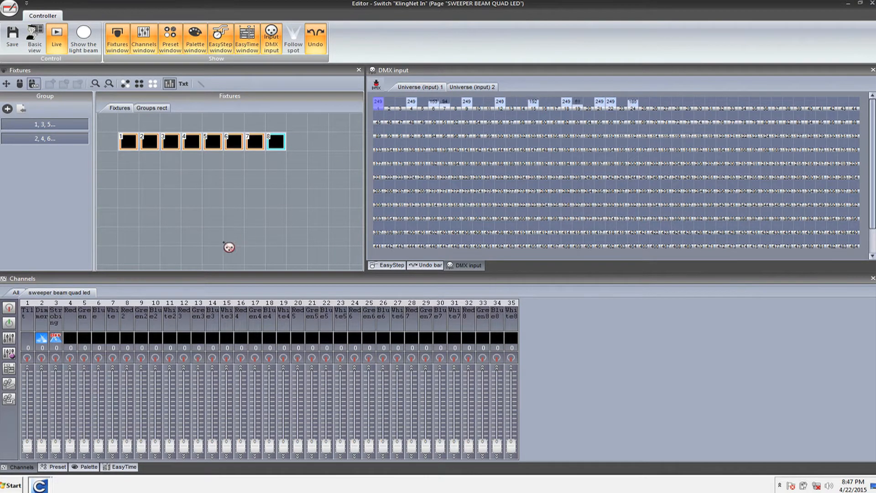
Step: In Compu Show, link the universe 1 DMX input channels to the fixture's Red, Green and Blue pixel channels
left_click(71, 358)
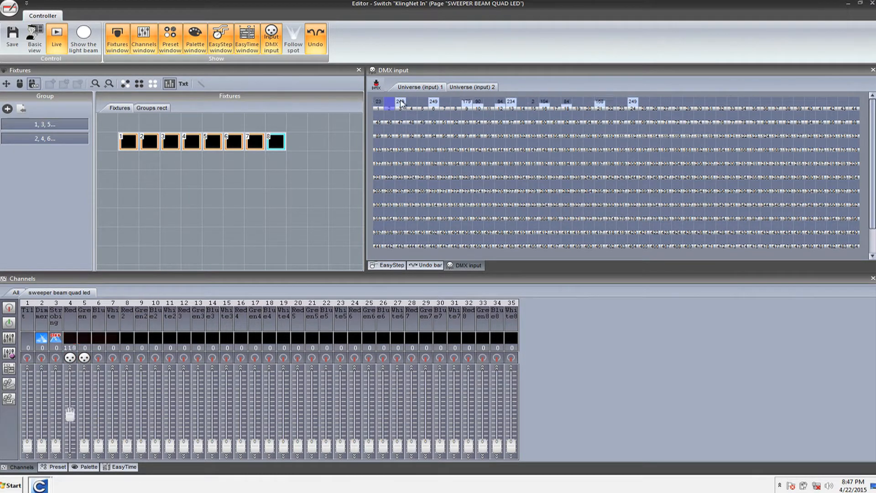
left_click(98, 358)
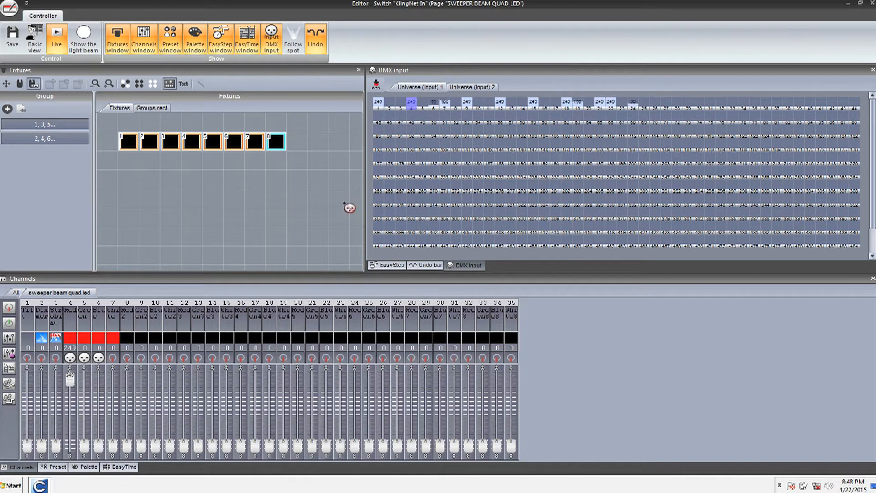
left_click(127, 359)
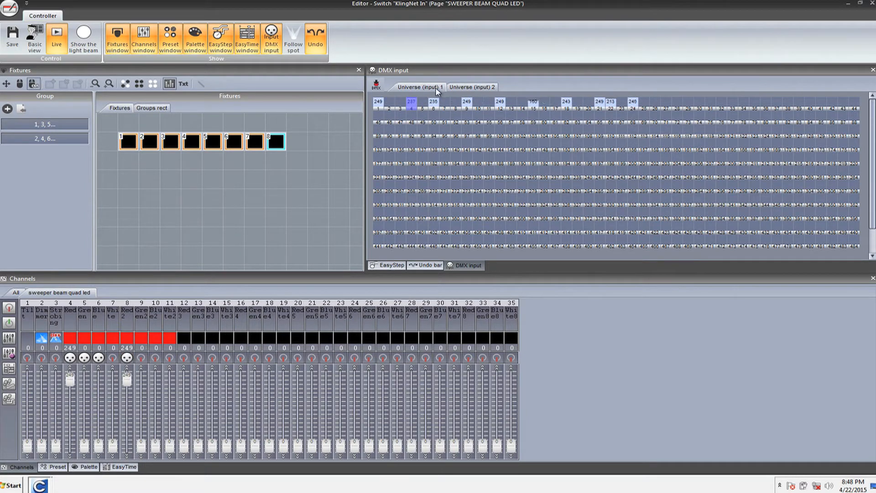
left_click_drag(164, 322, 139, 356)
left_click_drag(435, 103, 389, 170)
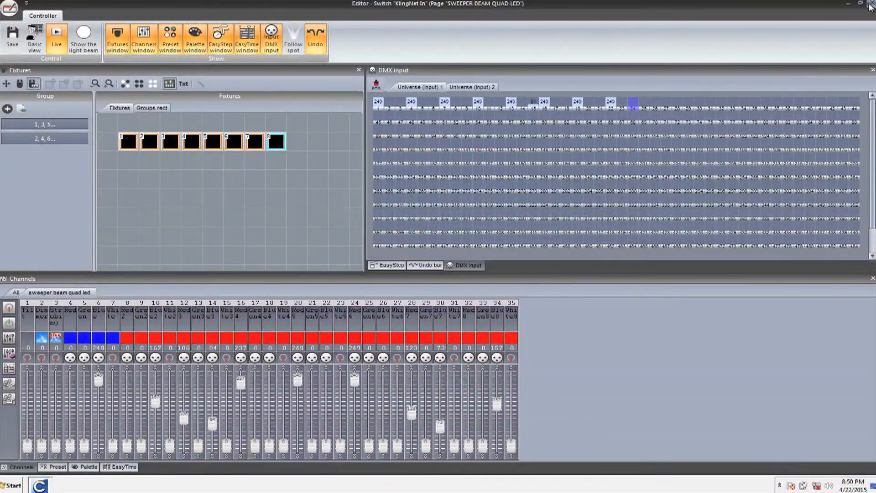
Step: Close the KlingNet In editor with its changes saved, and trigger the movement switch
left_click(869, 5)
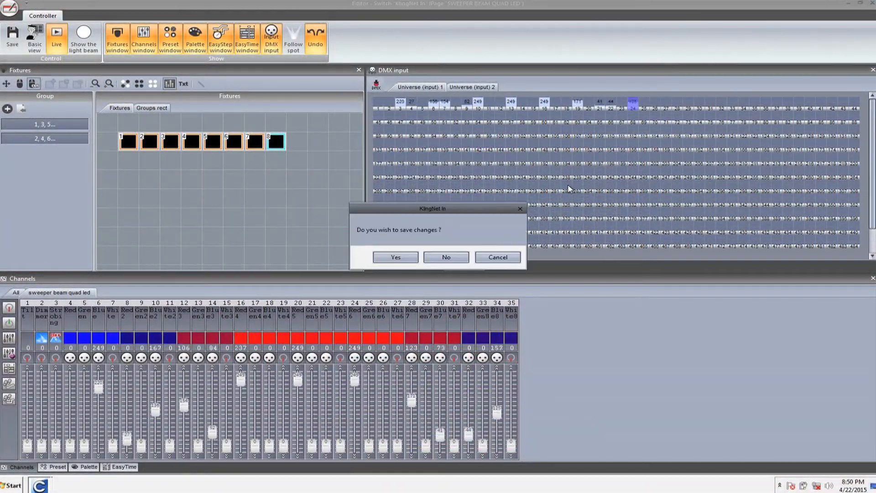
left_click(395, 257)
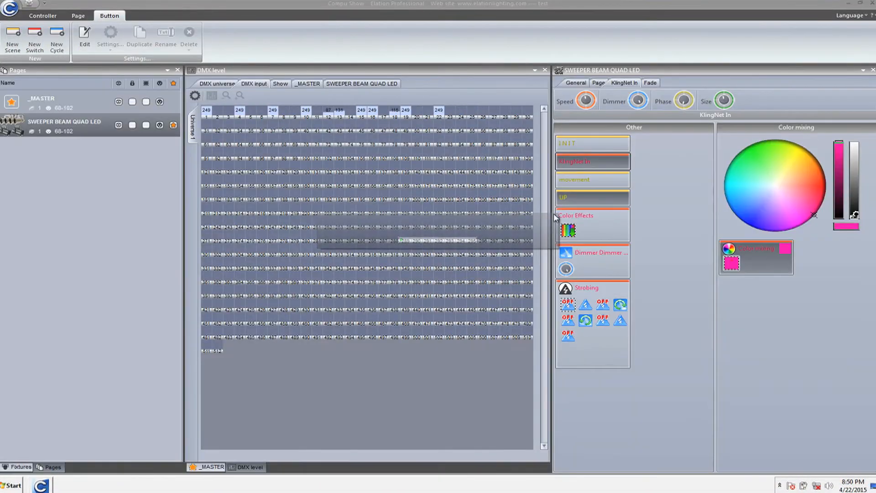
left_click(585, 183)
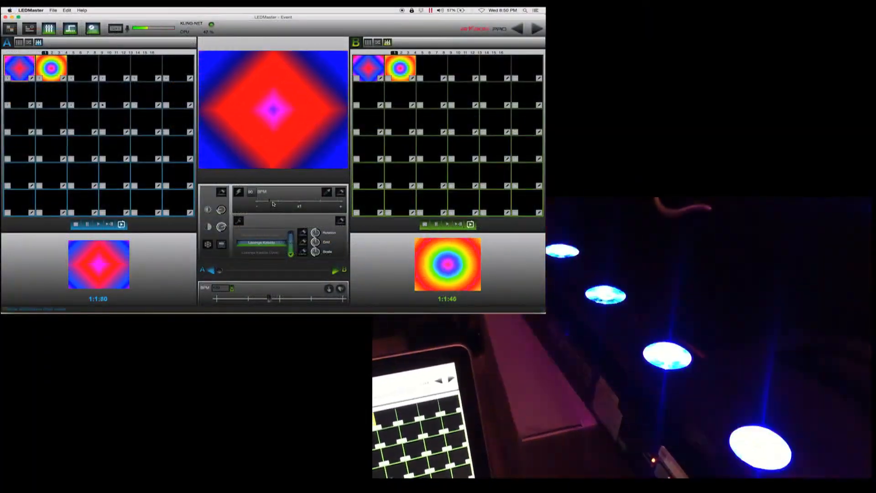
Step: In LEDMaster, slow the master tempo to 49 BPM and crossfade the output to deck B
mouse_move(273, 205)
left_mouse_down()
mouse_move(294, 203)
mouse_move(265, 203)
mouse_move(273, 203)
left_mouse_up()
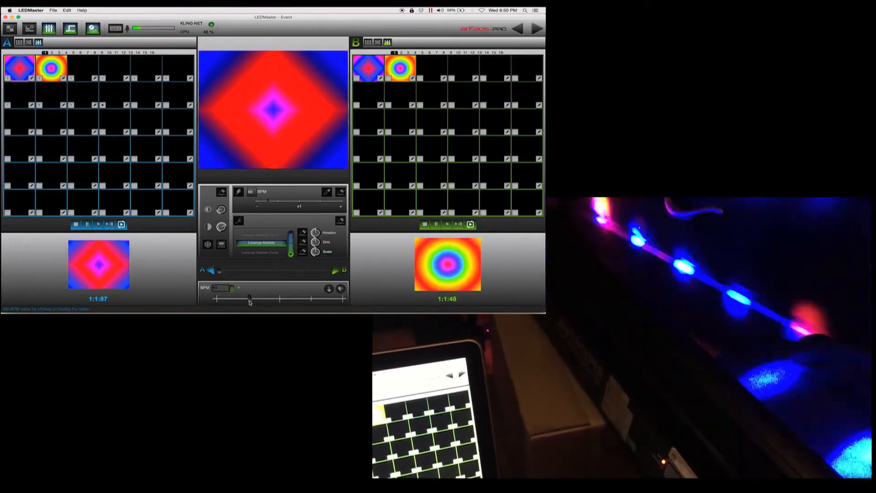
left_click_drag(269, 299, 233, 301)
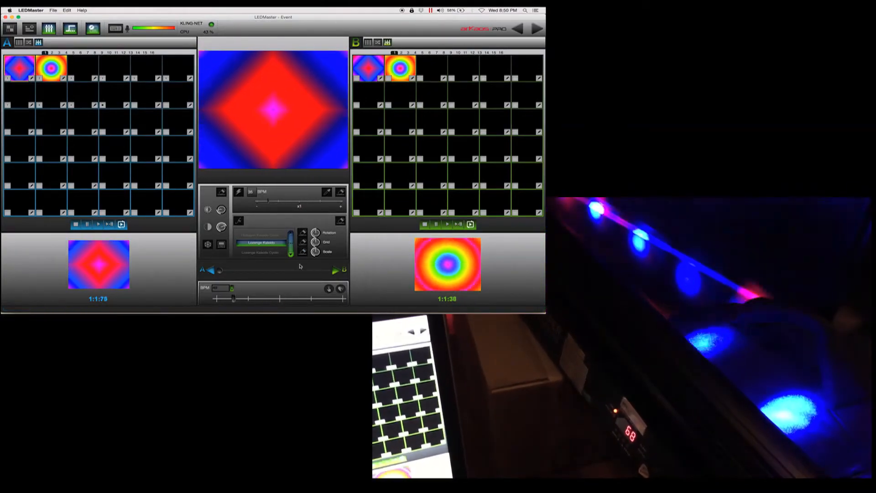
left_click_drag(219, 271, 326, 270)
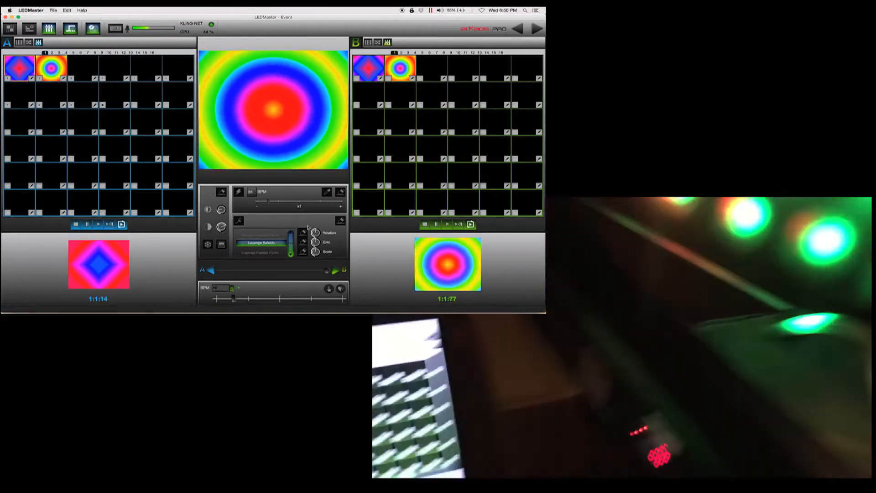
Step: Check the incoming DMX levels in Compu Show and, back in LEDMaster, crossfade to deck A and back to deck B
key("ctrl+Left")
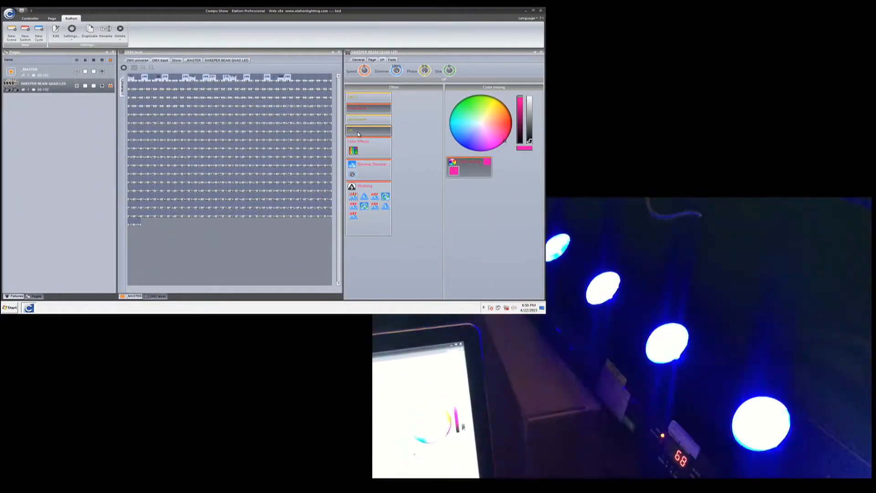
key("ctrl+Left")
key("ctrl+Left")
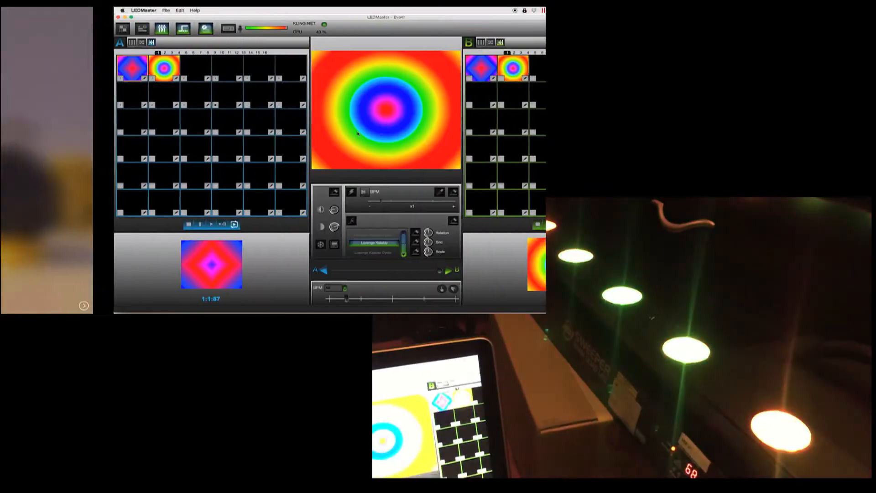
key("ctrl+Right")
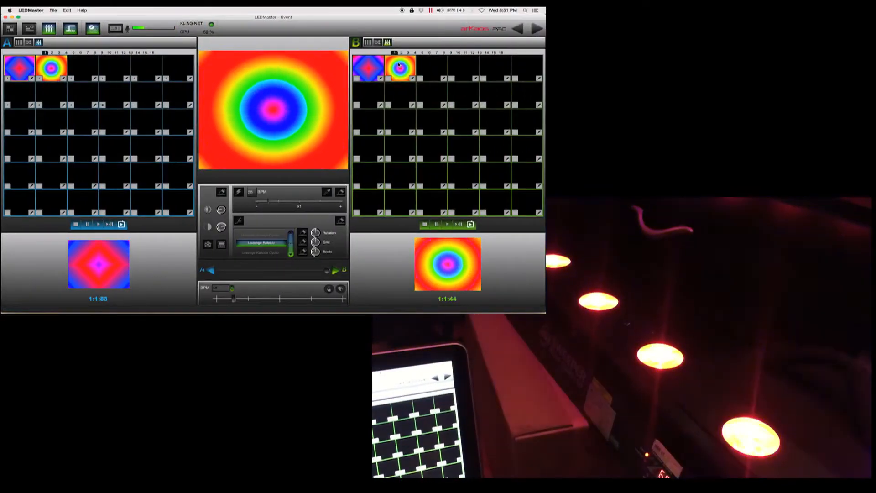
left_click_drag(326, 270, 272, 271)
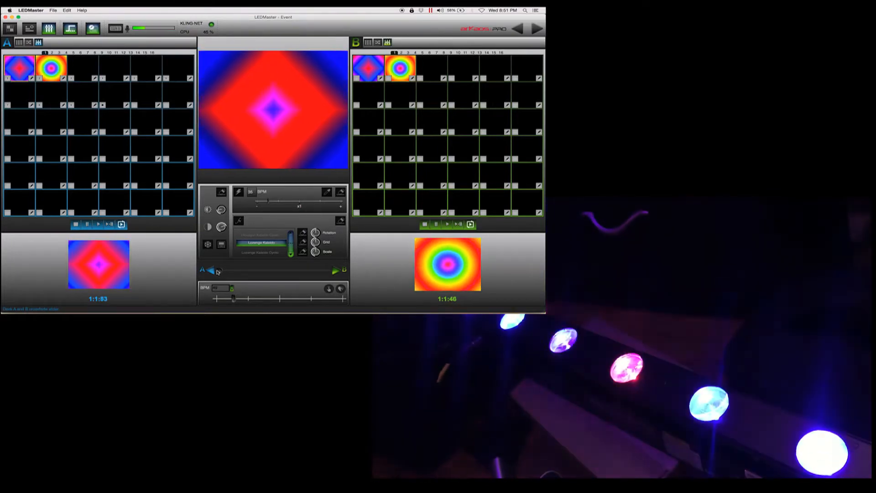
left_click_drag(218, 271, 326, 271)
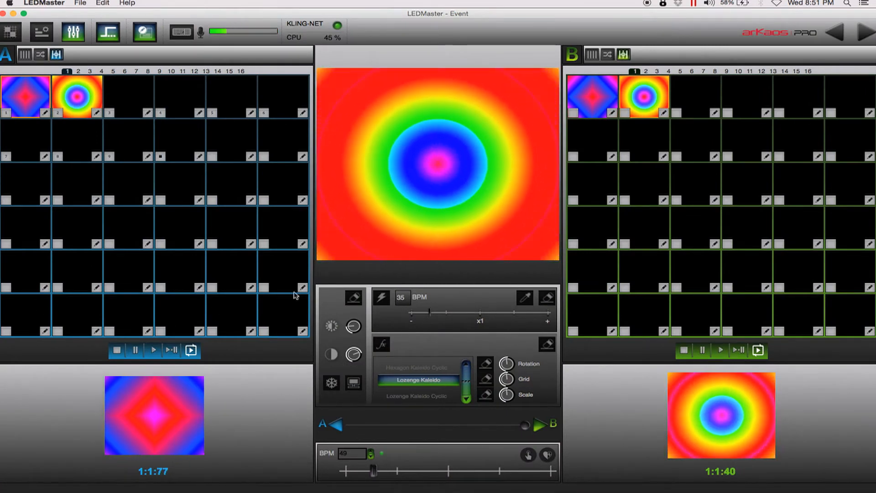
Step: Add Sequence 003 in programming mode and browse the built-in patterns to preview Arrows
left_click(42, 32)
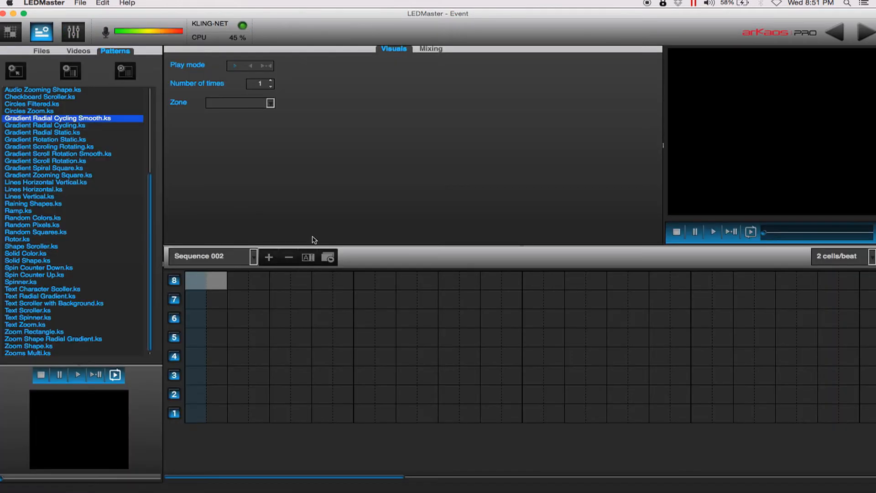
left_click(269, 256)
left_click(340, 259)
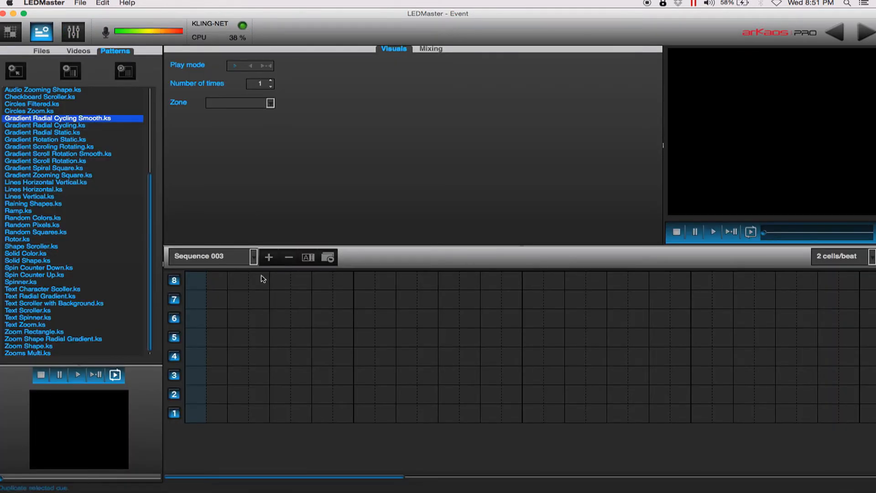
left_click(40, 295)
left_click(55, 263)
left_click(59, 225)
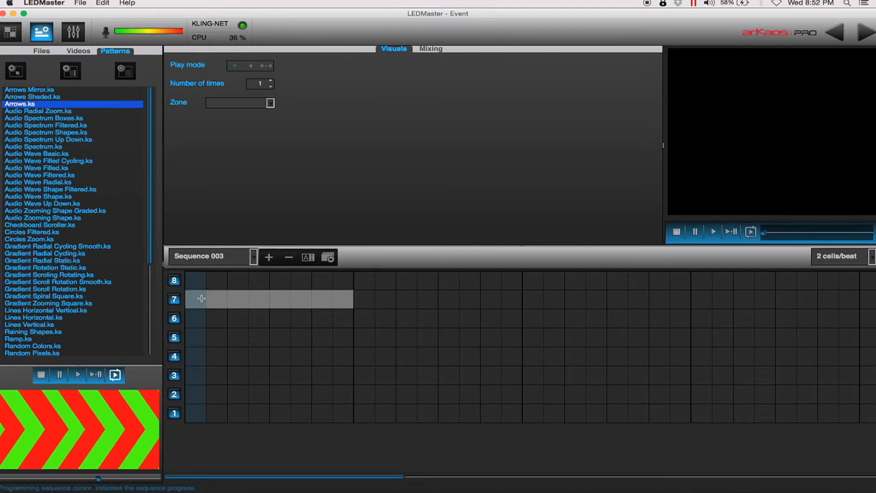
Step: Delete the clip in row 7 and place the Arrows pattern across the row's first eight cells
left_click(202, 298)
key("Delete")
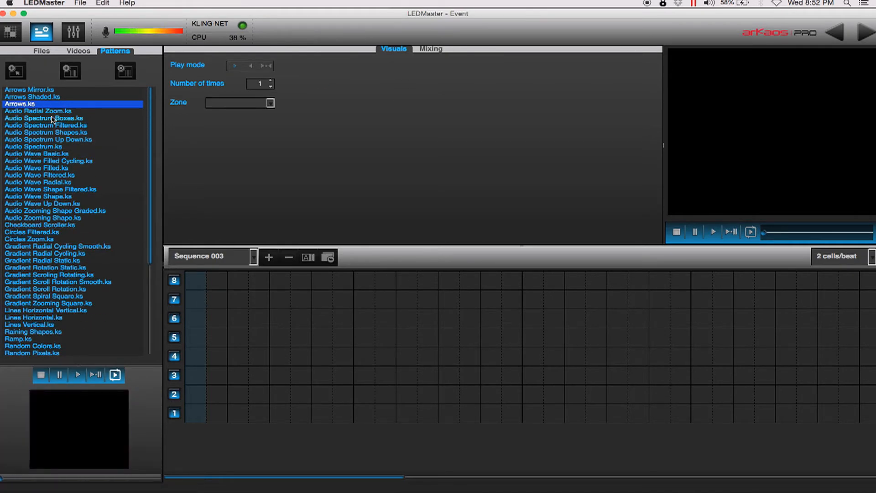
left_click_drag(32, 106, 209, 237)
left_click_drag(203, 300, 204, 300)
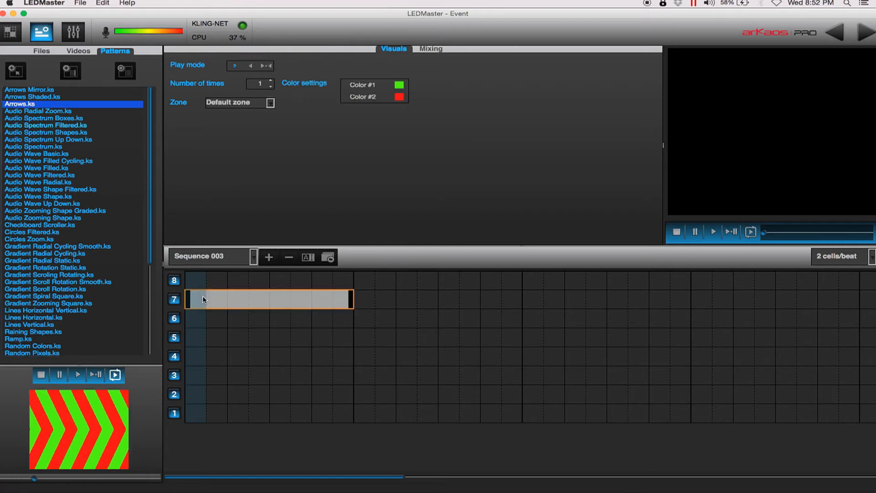
Step: Set Color #2 of the Arrows pattern to purple and switch to performance mode
left_click(399, 97)
left_click(258, 277)
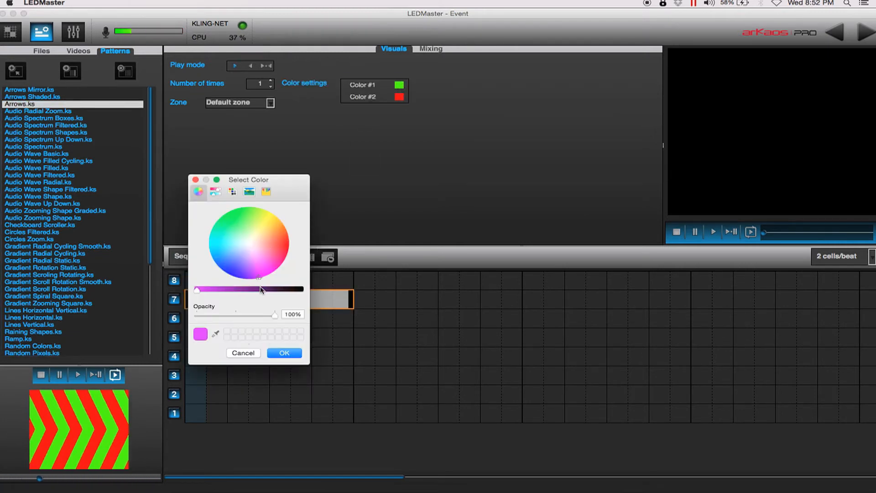
left_click(283, 353)
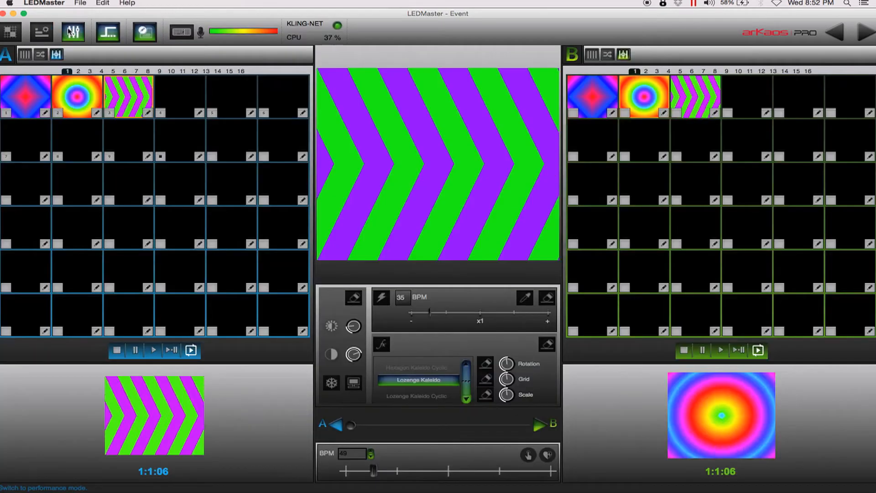
left_click(73, 31)
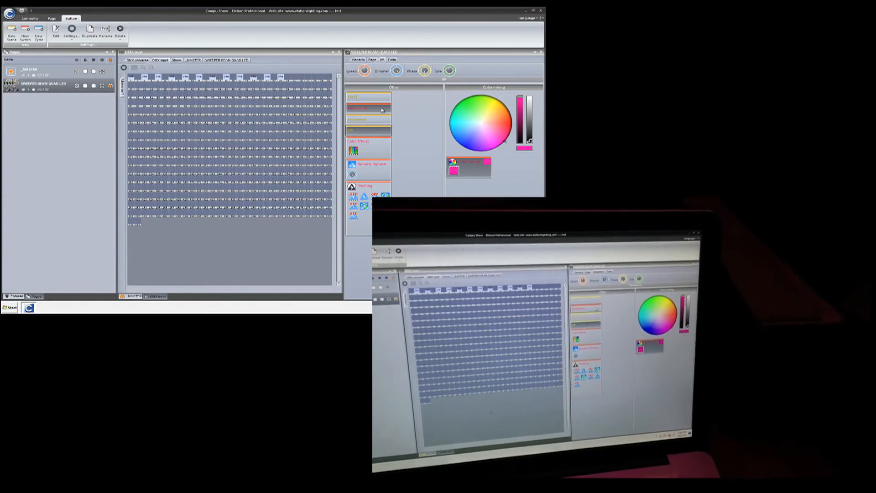
Step: In Compu Show, turn off the KlingNet In switch and try color mixing shades, ending on blue
left_click(458, 130)
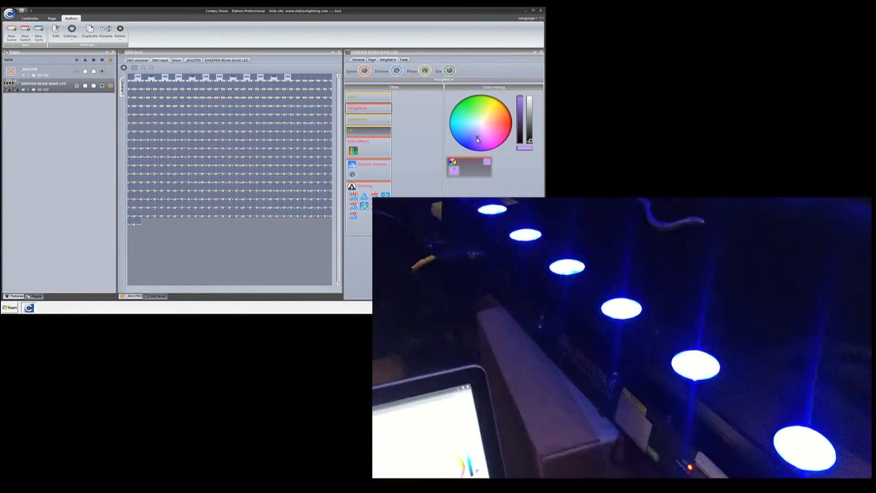
left_click(468, 129)
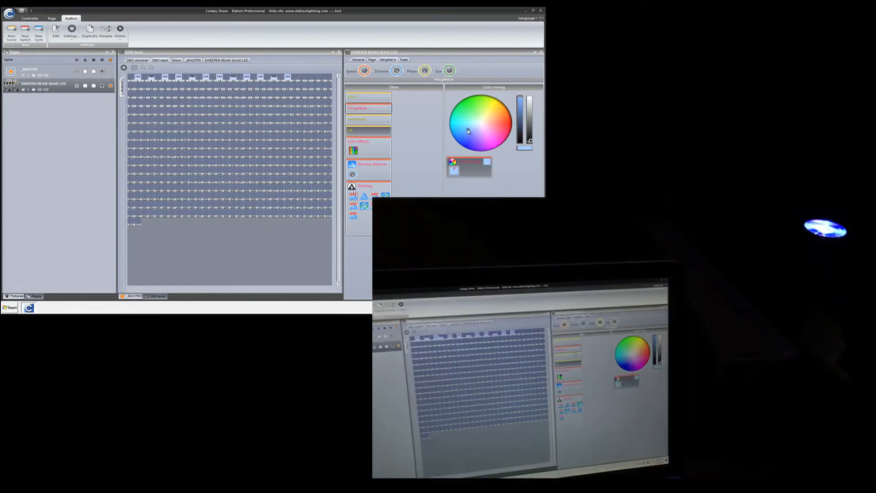
left_click(464, 147)
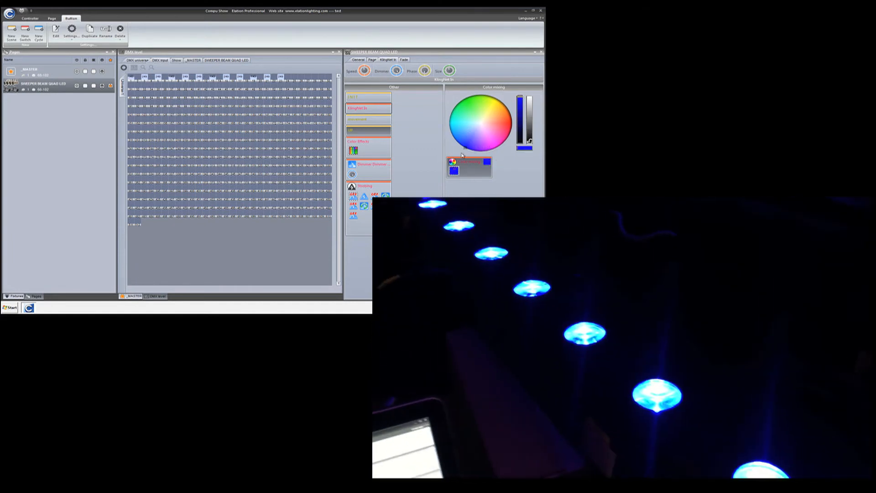
Step: Trigger the Rainbow color effect and turn the KlingNet In switch back on
left_click(353, 150)
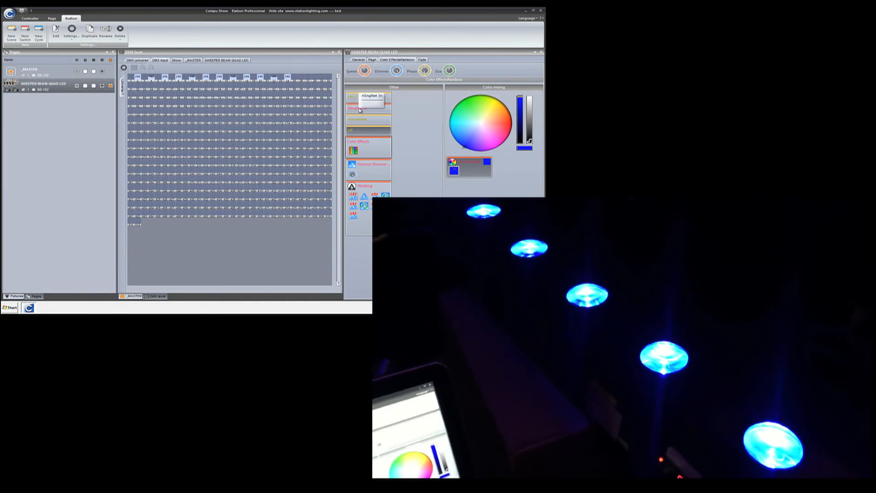
left_click(360, 110)
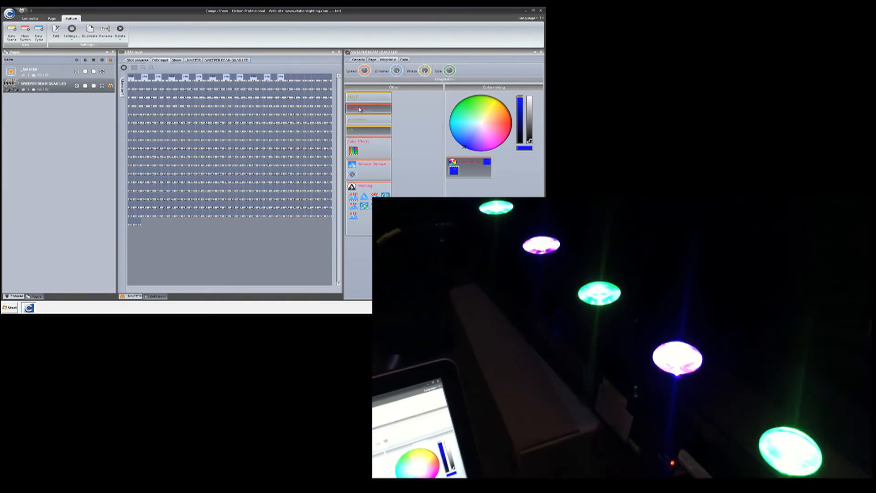